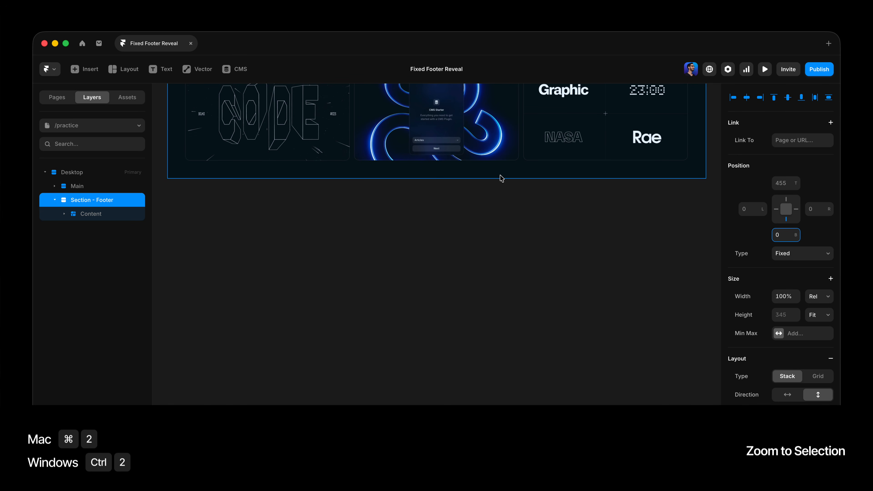
Step: Zoom to the fixed Section - Footer and extend the viewport edge beneath it slightly downward
key("super+2")
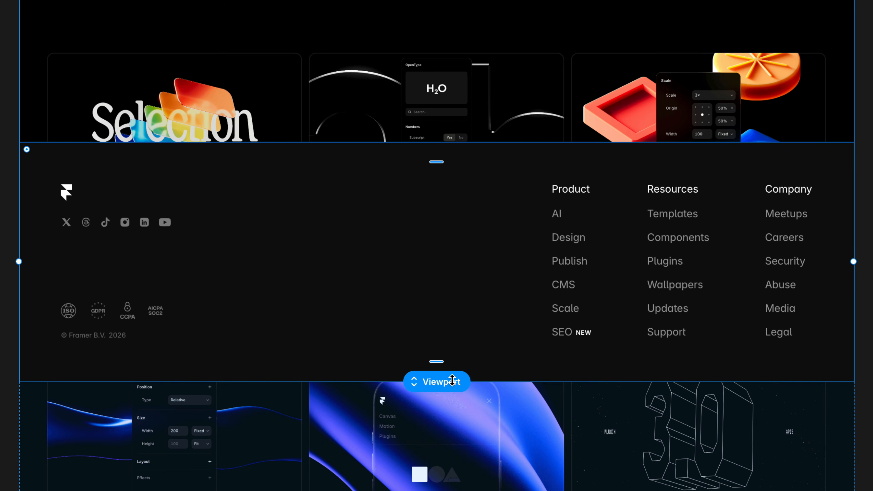
left_click_drag(453, 381, 412, 392)
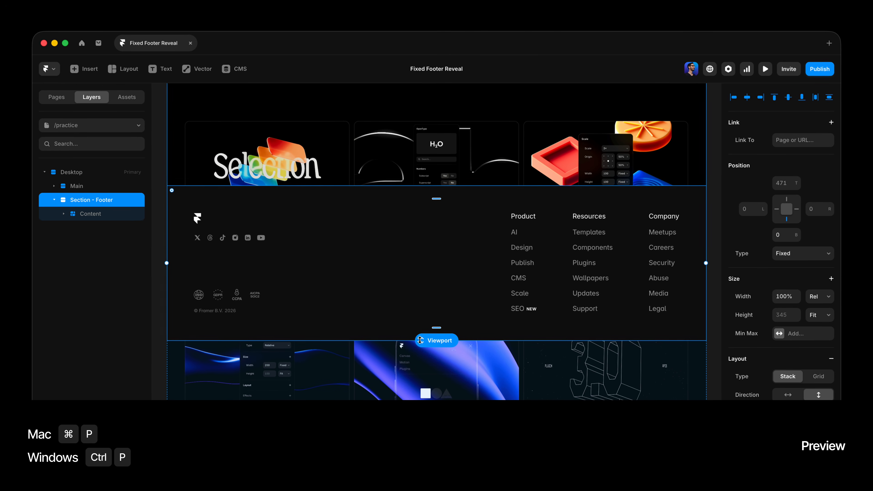
Step: Preview the page and scroll through it to check how the fixed footer behaves, then return to the canvas
key("super+p")
scroll(482, 237, "down", 10)
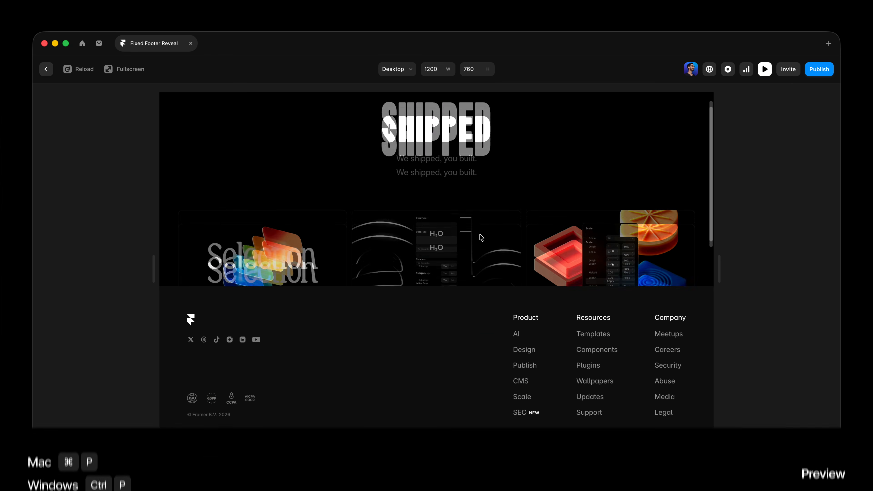
scroll(481, 238, "up", 15)
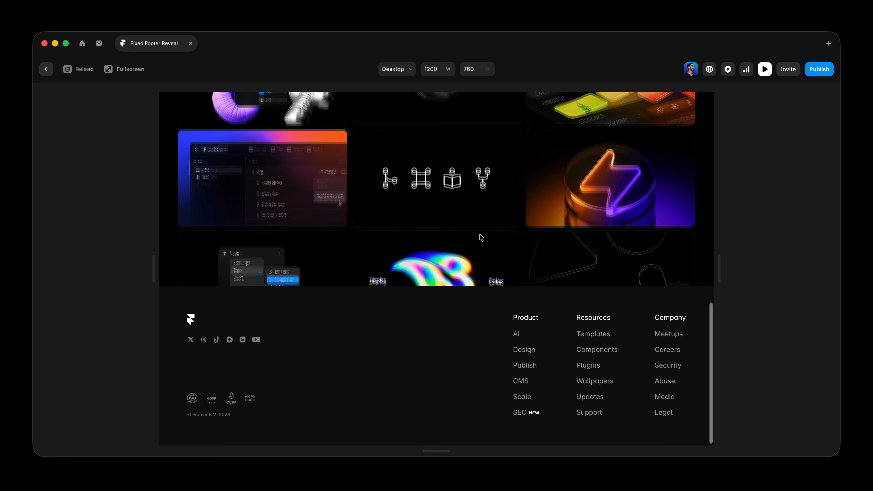
scroll(481, 237, "down", 8)
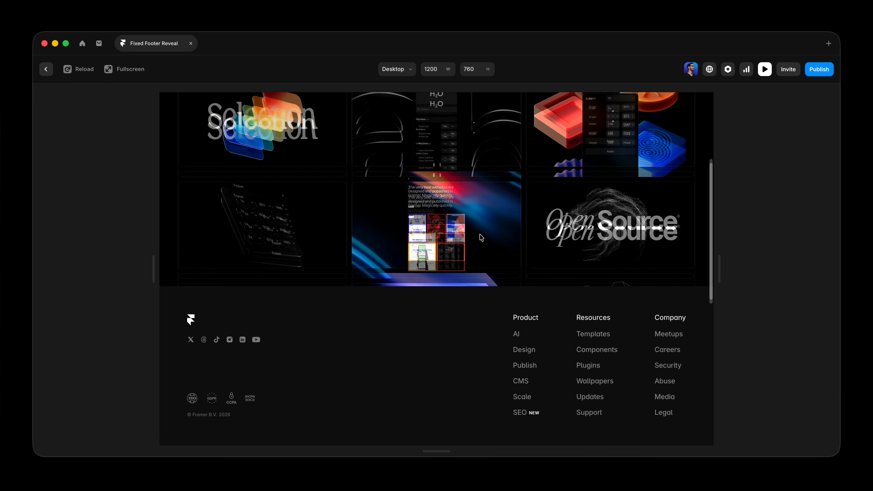
scroll(481, 237, "up", 8)
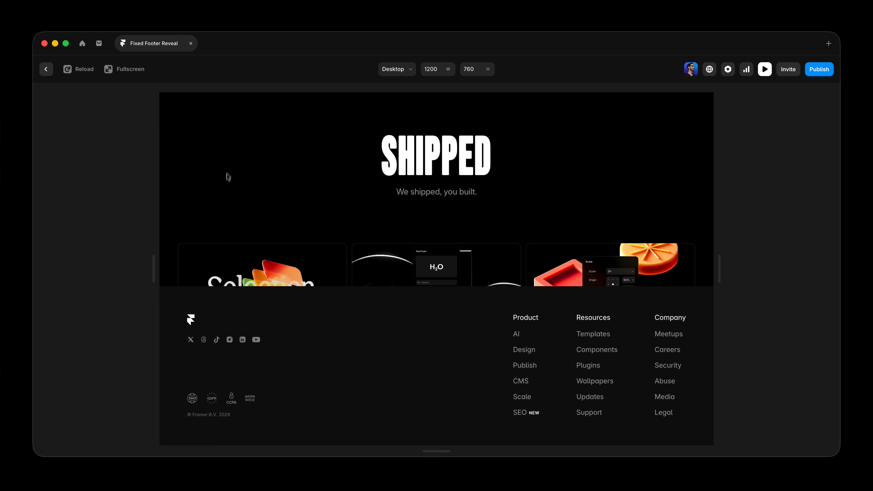
left_click(46, 70)
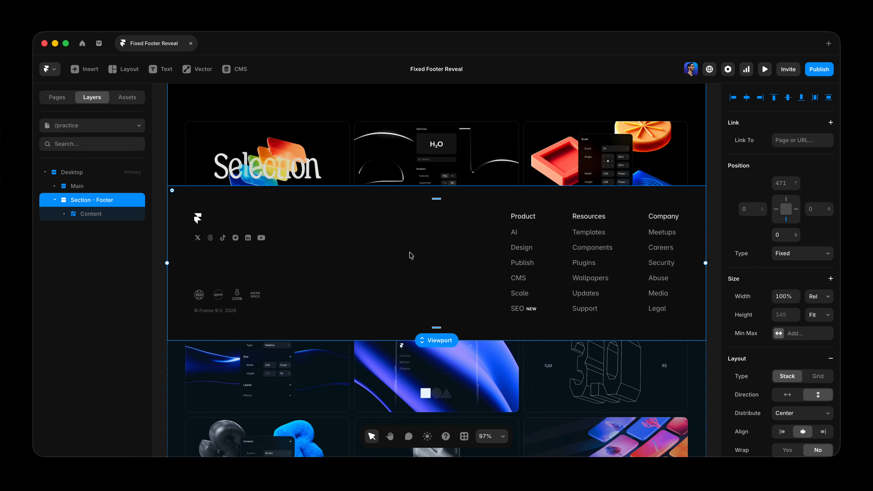
Step: Set the Z Index of Section - Footer to 0
scroll(735, 238, "down", 8)
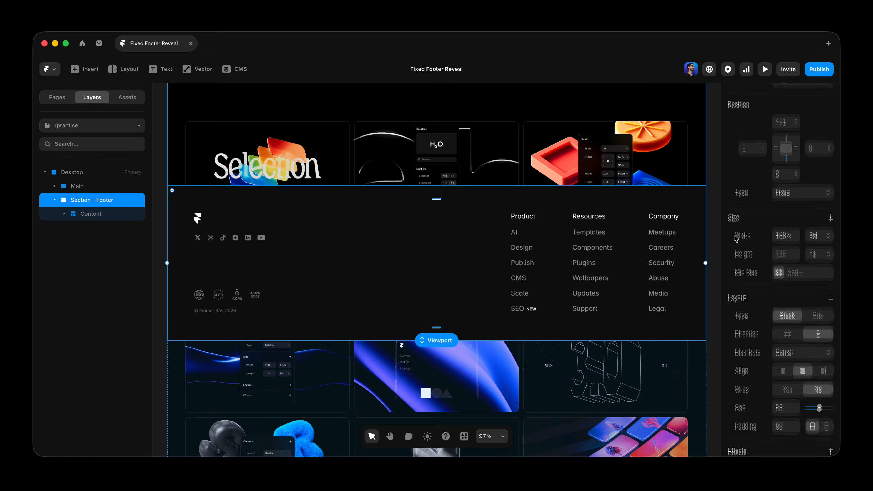
scroll(724, 230, "down", 10)
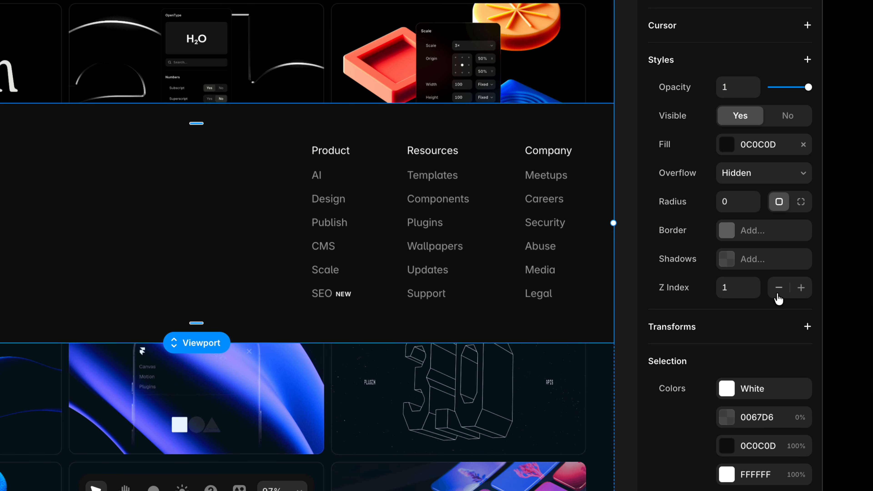
left_click(778, 292)
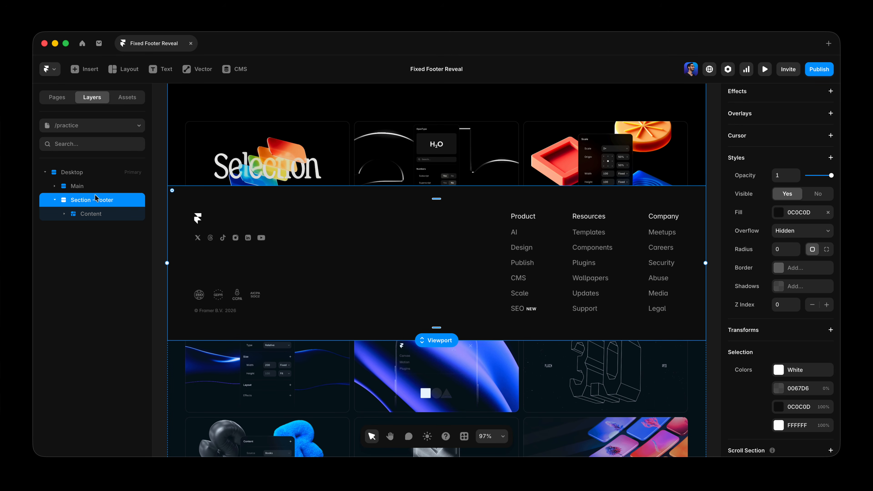
Step: Add a Z Index style to the Main layer and set it to 1
left_click(89, 187)
scroll(740, 292, "down", 10)
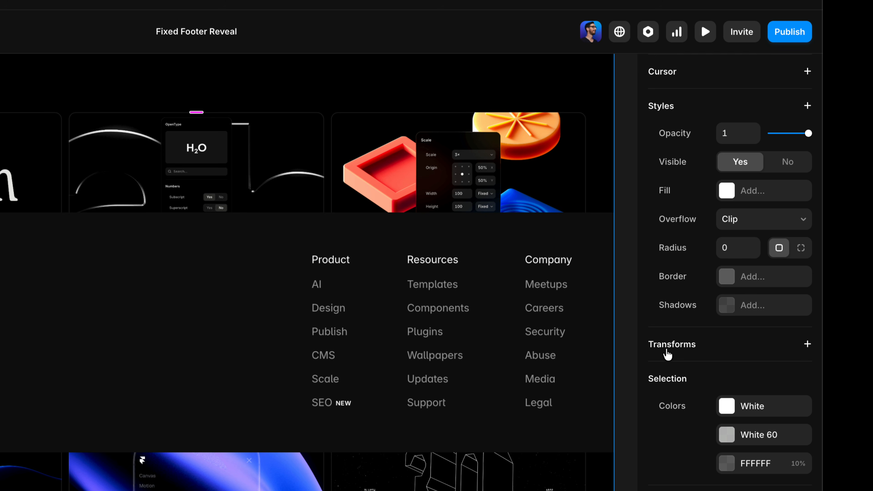
left_click(703, 110)
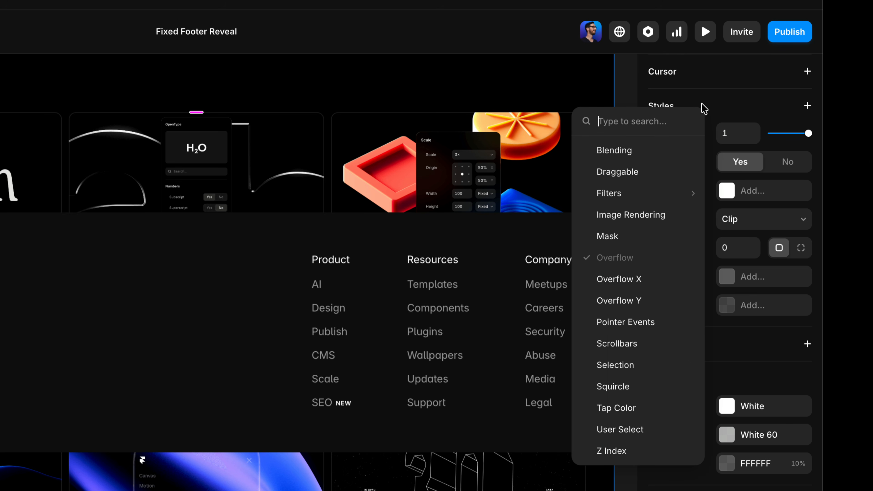
left_click(640, 451)
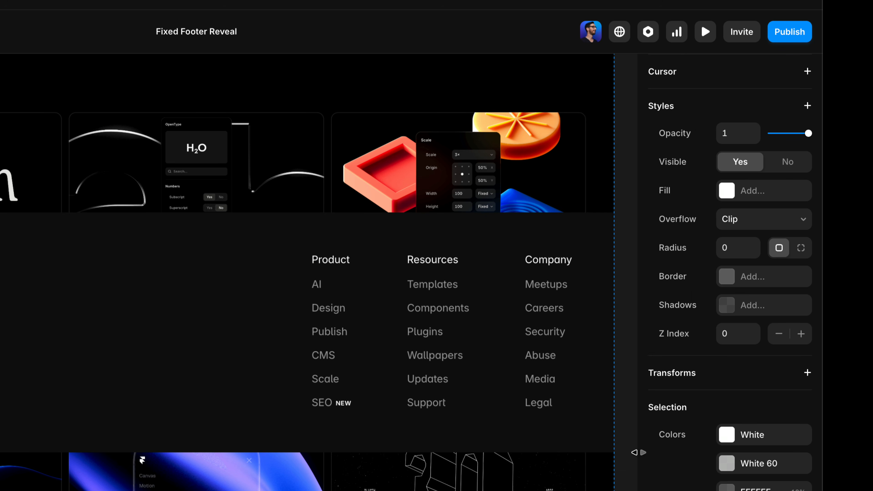
left_click(803, 334)
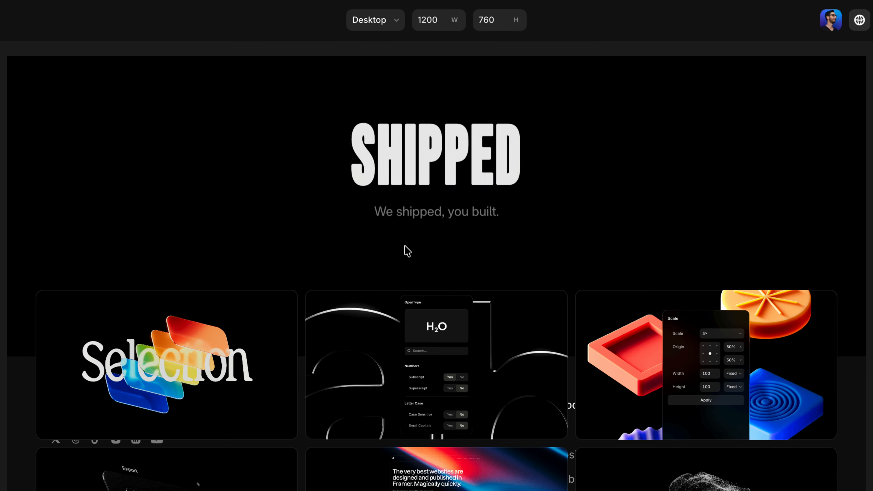
Step: Scroll through the page preview to check how Main stacks over the footer, and return to the canvas
scroll(407, 252, "down", 15)
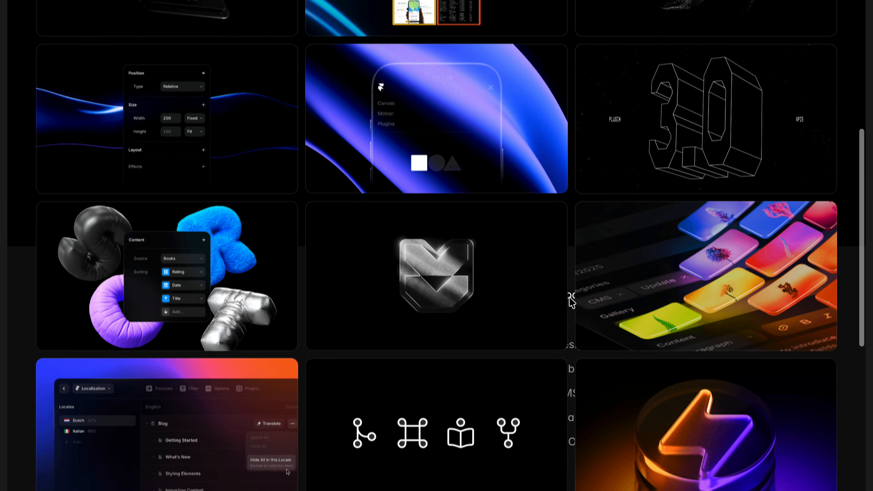
scroll(570, 298, "up", 12)
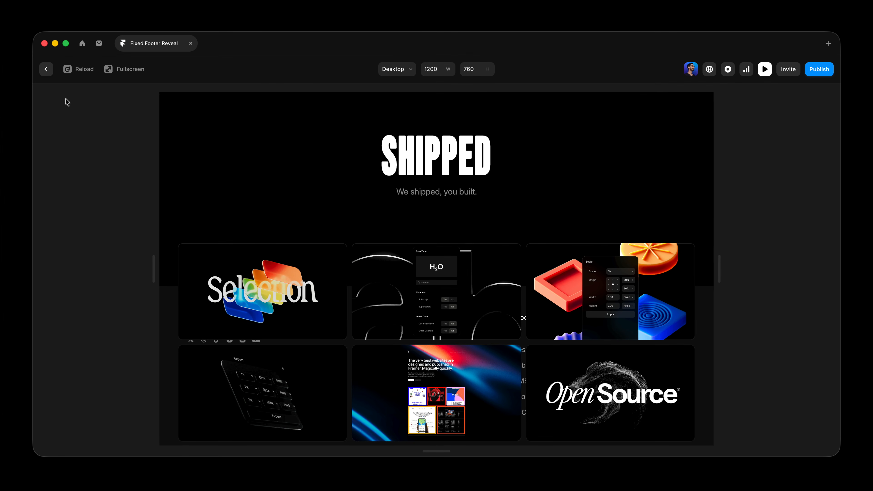
left_click(46, 69)
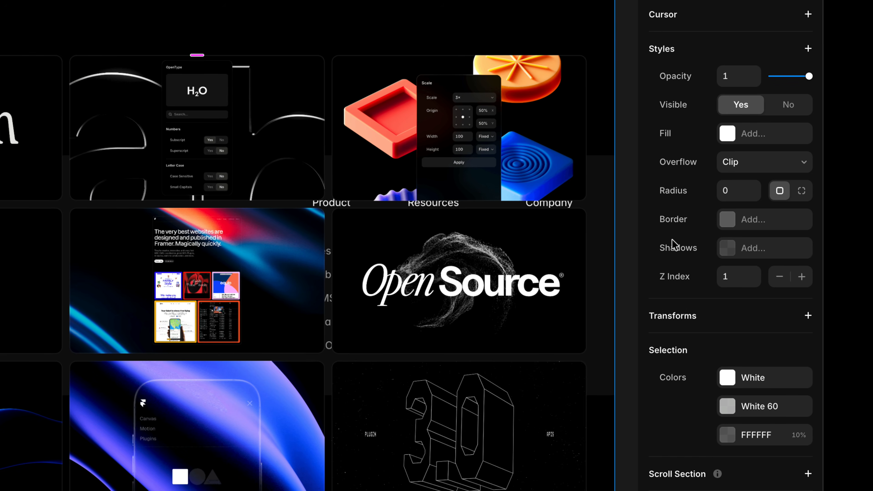
Step: Give the Main layer a solid black fill
scroll(674, 238, "up", 3)
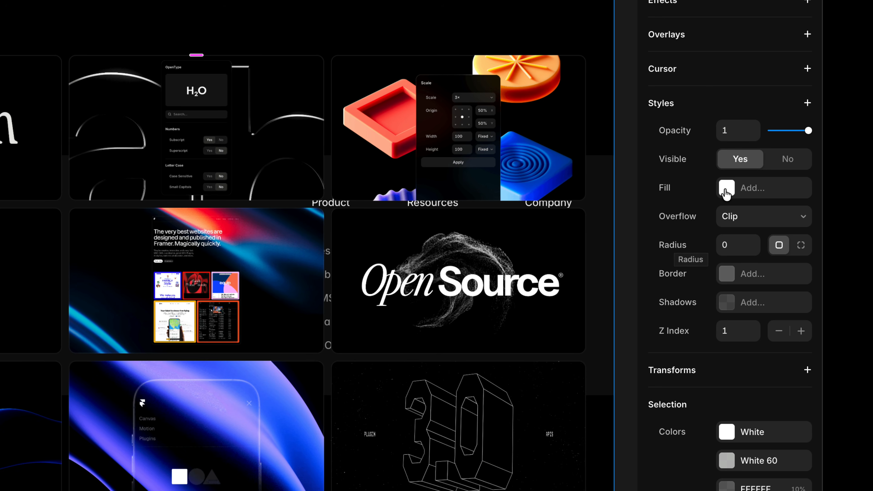
left_click(727, 189)
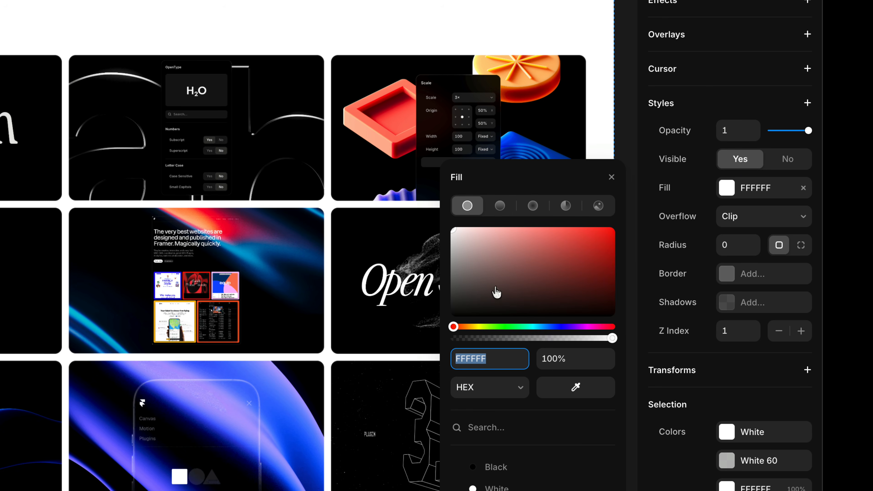
left_click_drag(496, 293, 452, 314)
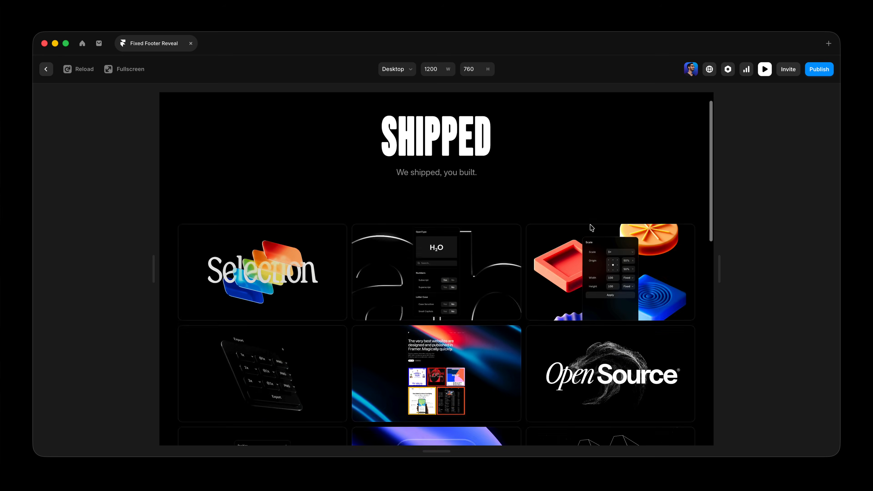
Step: Scroll to the end of the page preview to check whether the footer is revealed, and return to the canvas
scroll(591, 228, "down", 10)
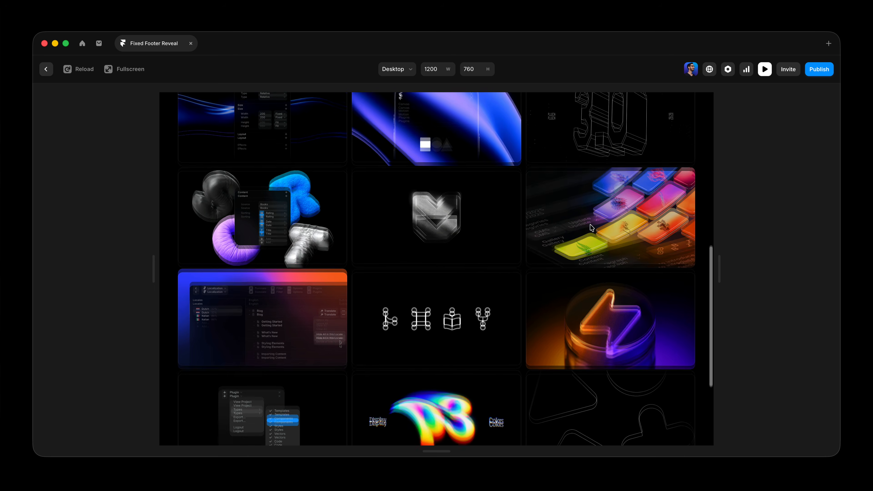
scroll(590, 227, "down", 6)
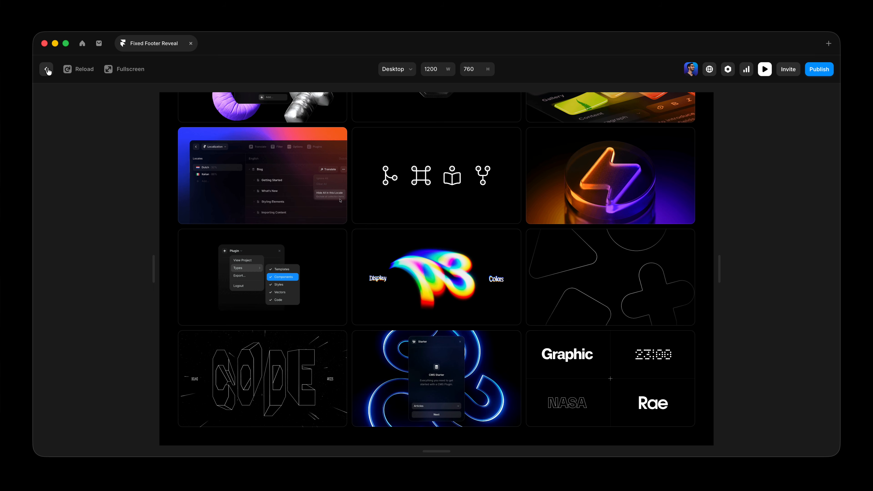
left_click(48, 70)
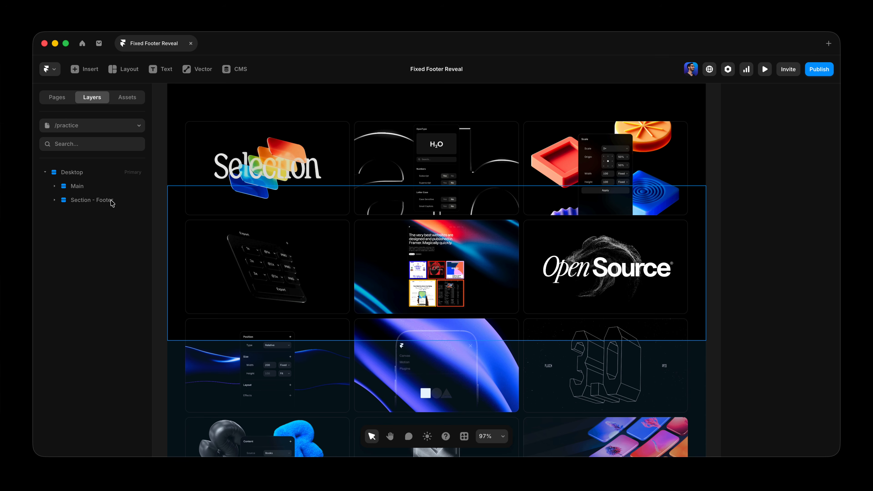
Step: Add a bottom padding of 345 to the Desktop frame, matching the height of Section - Footer
left_click(91, 200)
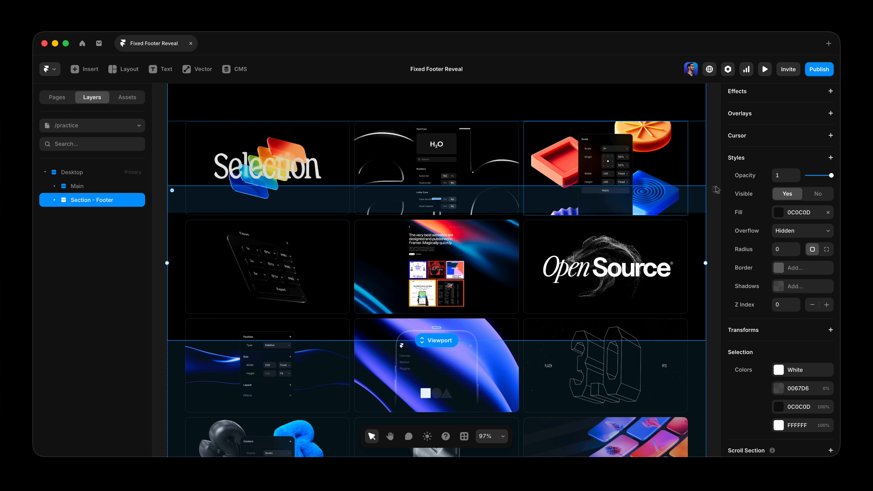
scroll(741, 189, "up", 8)
scroll(740, 189, "up", 4)
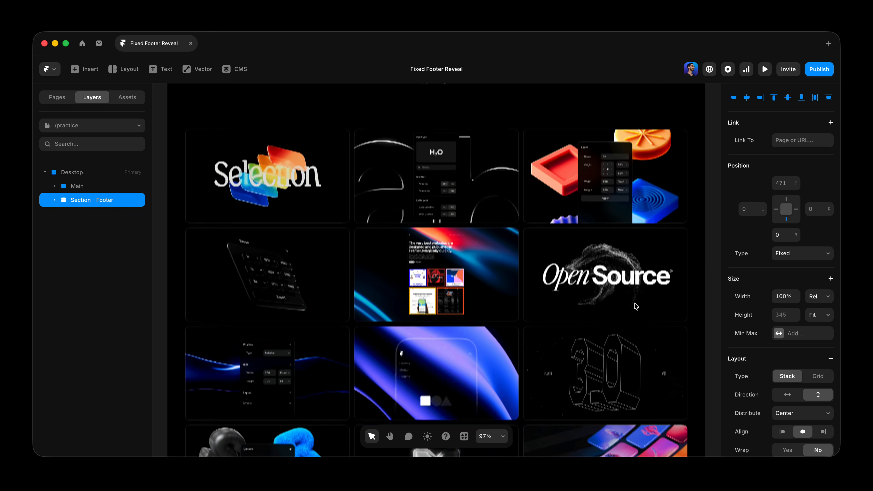
scroll(634, 305, "up", 5)
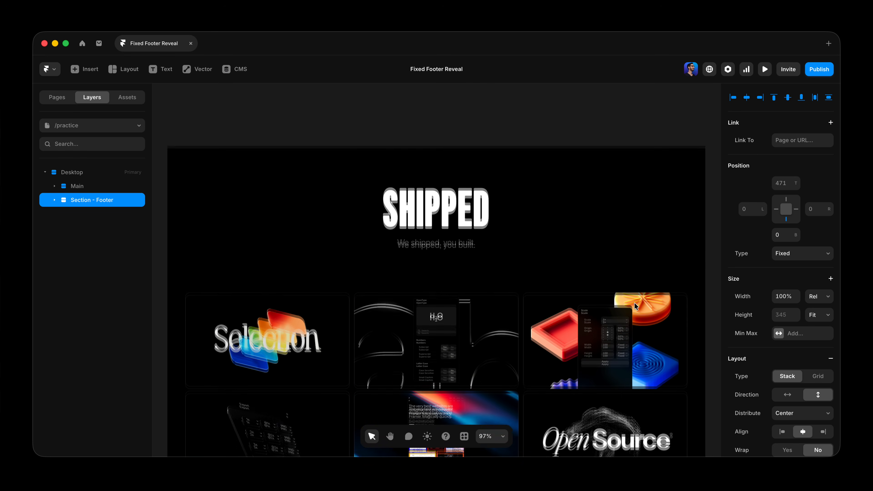
scroll(635, 305, "up", 2)
left_click(505, 151)
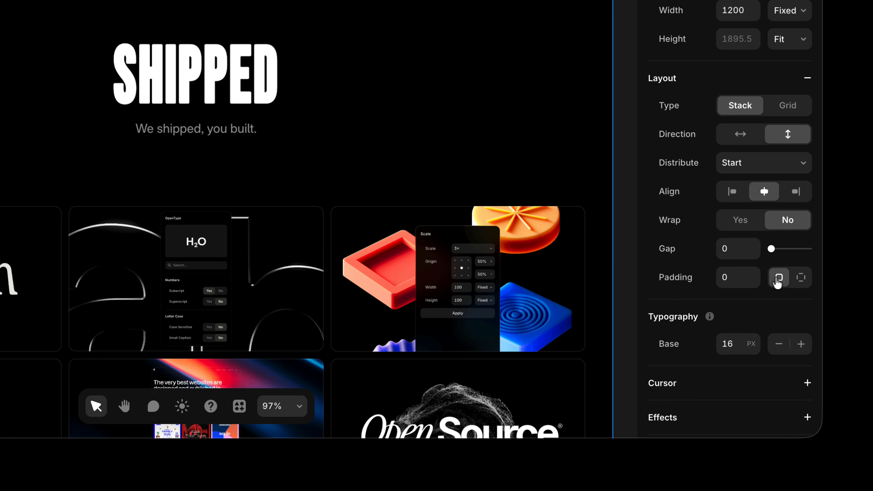
left_click(798, 279)
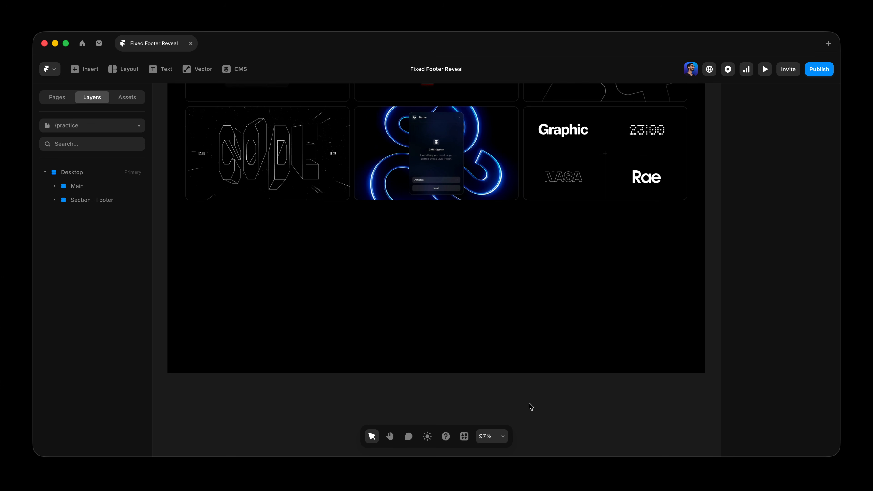
Step: Preview the page and scroll back and forth near its end to examine the footer reveal effect
key("super+p")
scroll(586, 349, "down", 15)
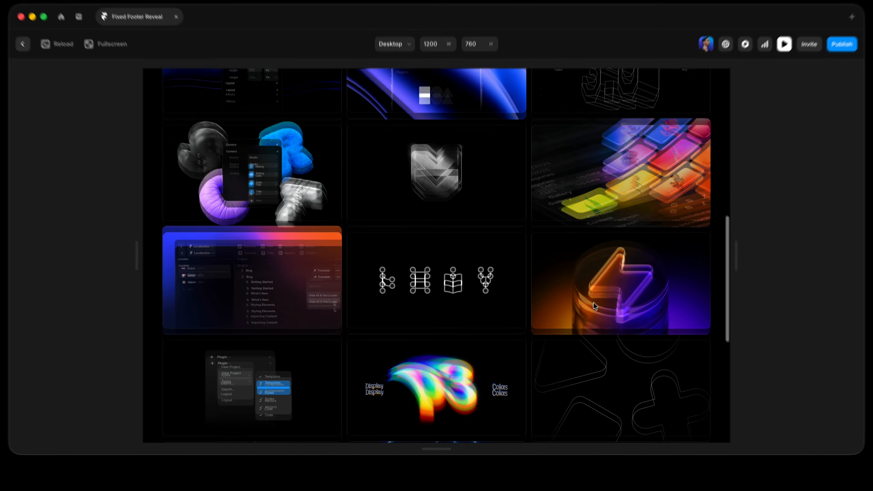
scroll(594, 302, "down", 10)
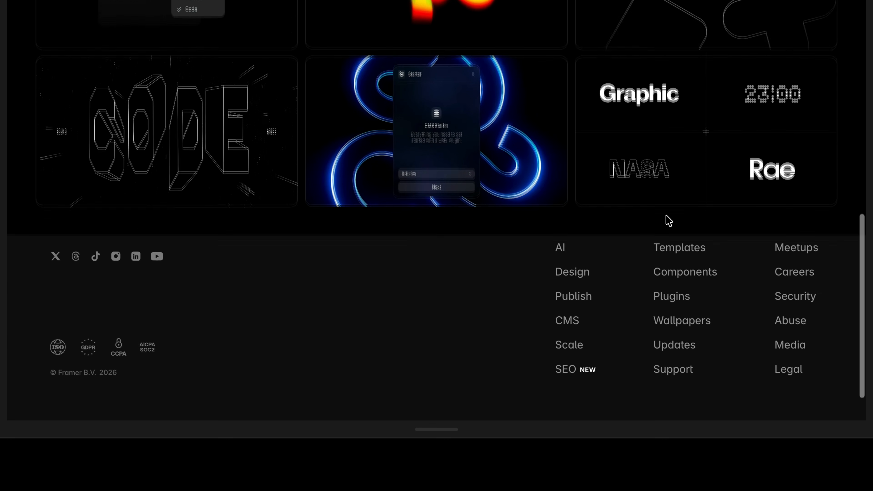
scroll(666, 215, "up", 5)
scroll(669, 220, "down", 5)
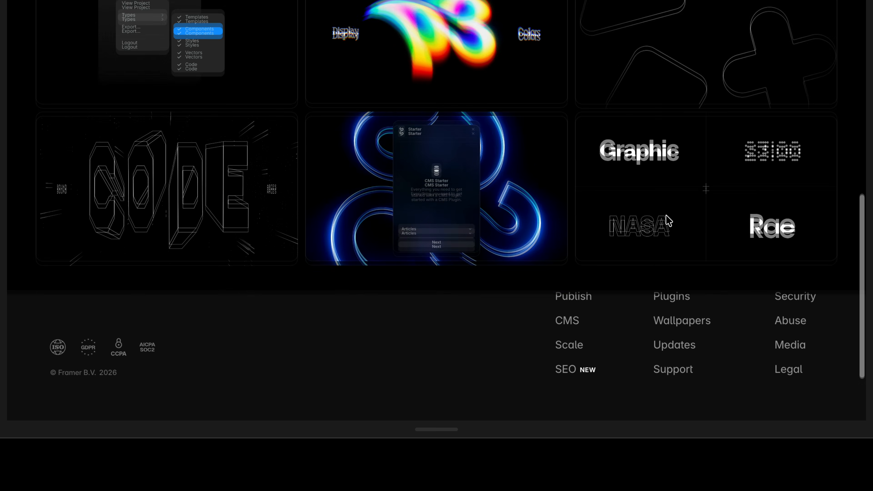
scroll(669, 220, "up", 5)
scroll(669, 221, "down", 2)
scroll(668, 220, "down", 4)
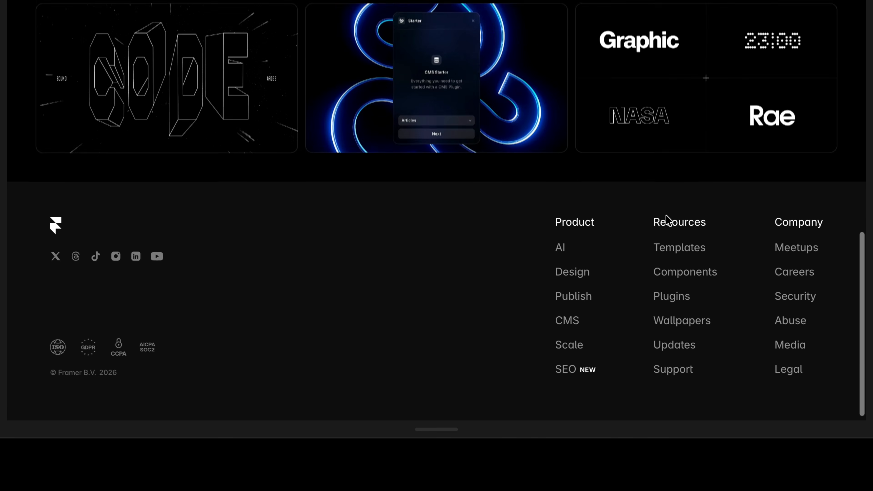